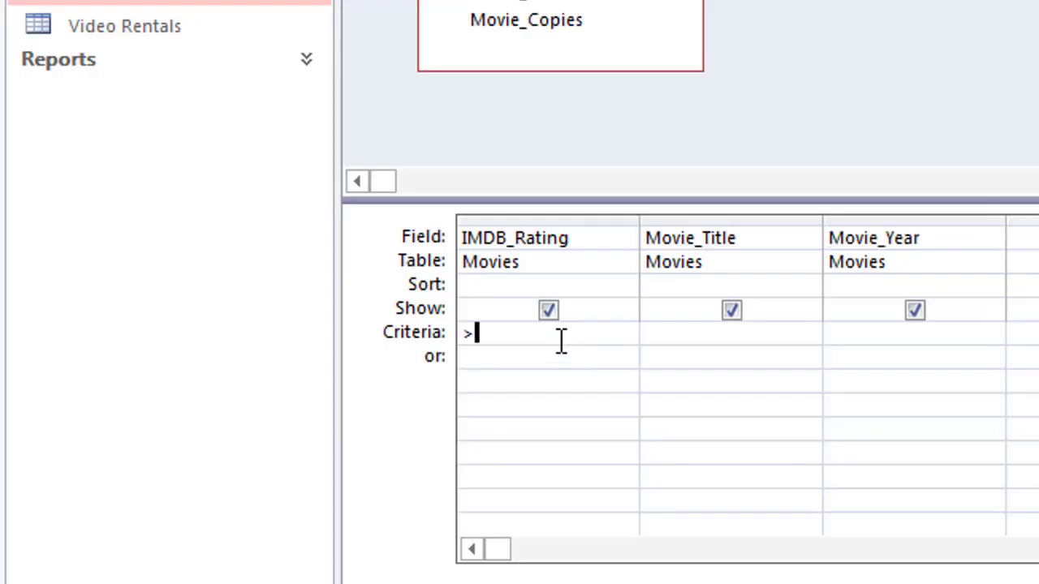
Complete the IMDB_Rating criterion as >8.3 and begin the Movie_Year criterion with 20 in the movie query.
{"action": "type", "text": "8.3"}
{"action": "left_click", "coordinate": [925, 337]}
{"action": "type", "text": "20"}
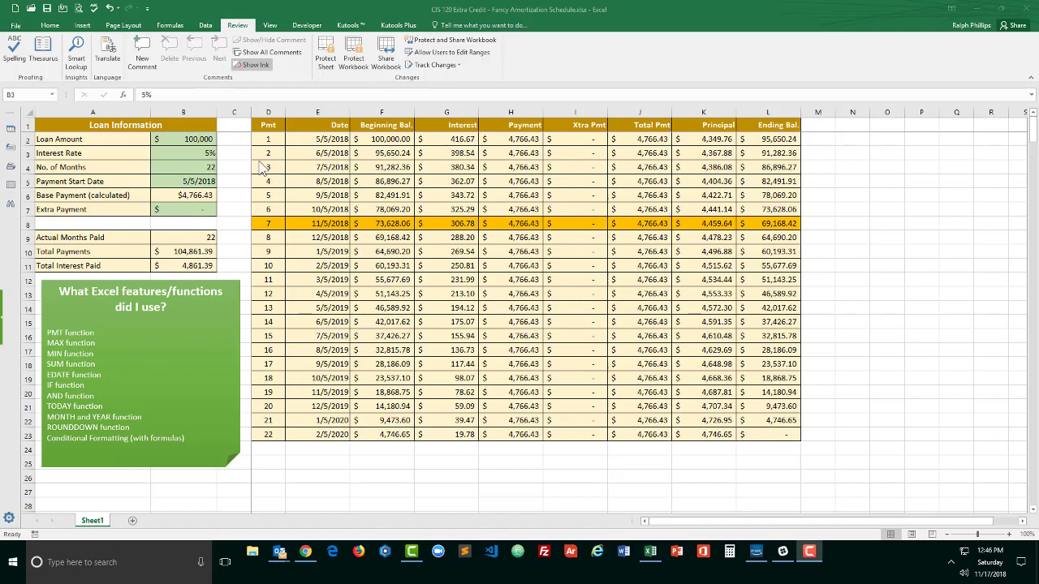
Switch to the Excel amortization schedule and set the loan amount to 50,000 and the interest rate to 6%.
{"action": "left_click", "coordinate": [207, 139]}
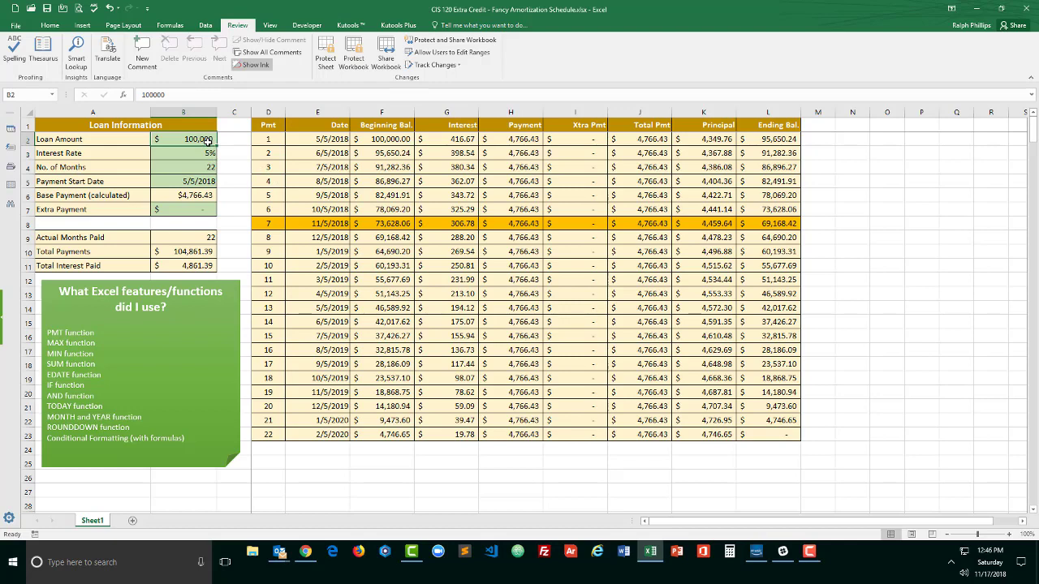
{"action": "type", "text": "50"}
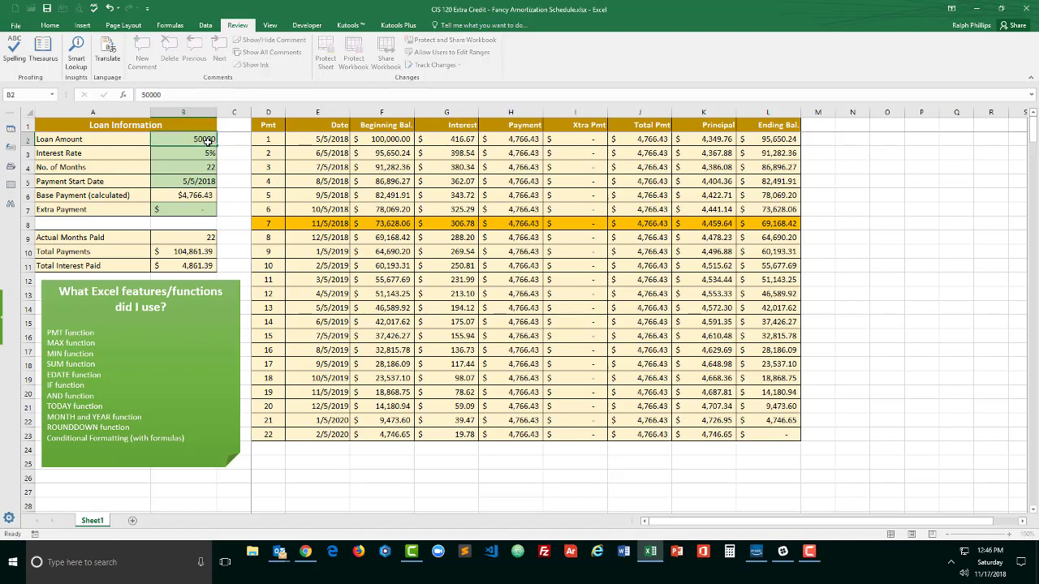
{"action": "key", "text": "Return"}
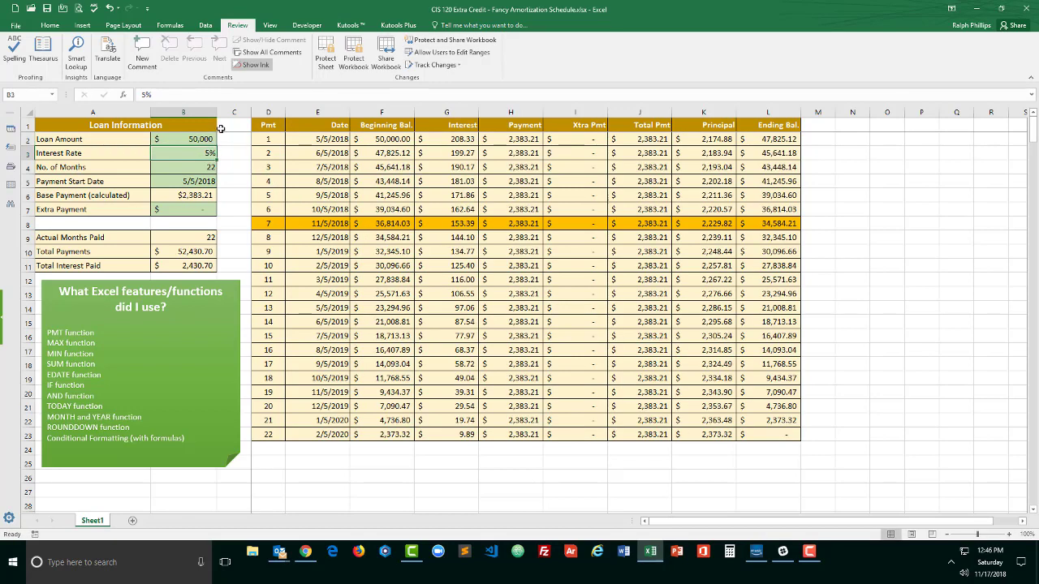
{"action": "type", "text": "6"}
{"action": "key", "text": "Return"}
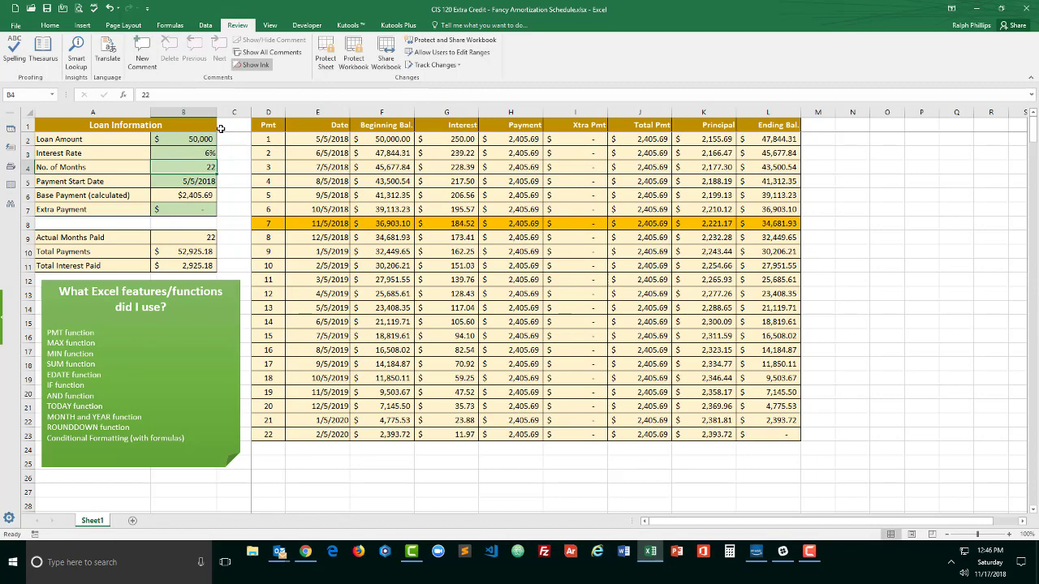
Set the loan's number of months to 20 and its payment start date to 1/1/2018.
{"action": "type", "text": "20"}
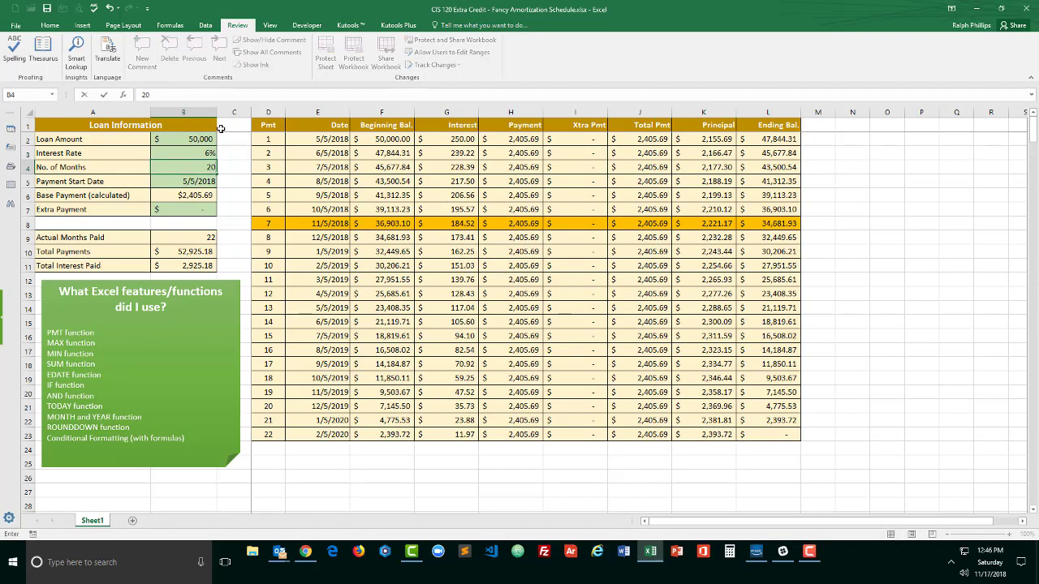
{"action": "key", "text": "Return"}
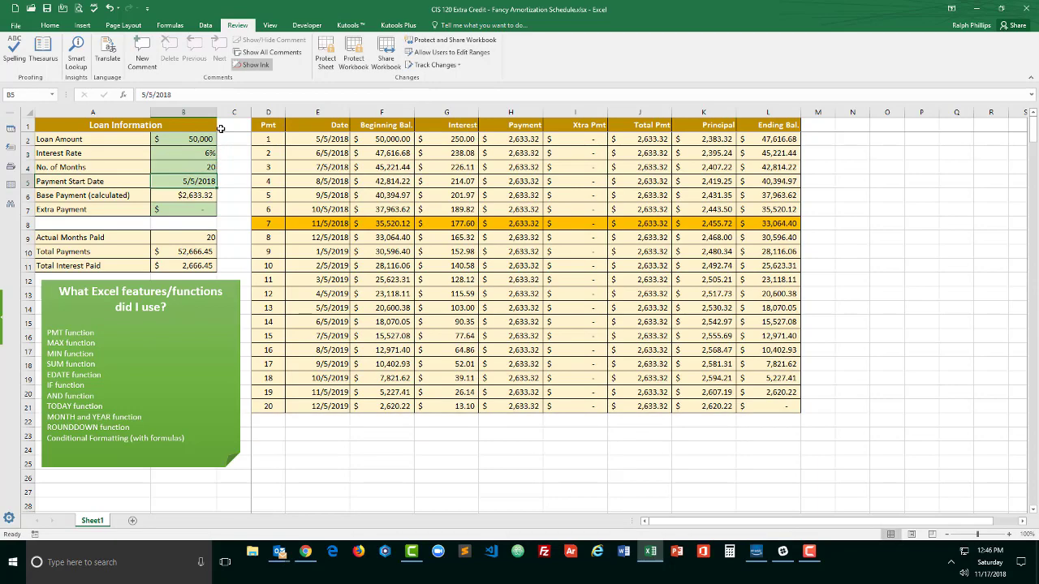
{"action": "type", "text": "1/1/2018"}
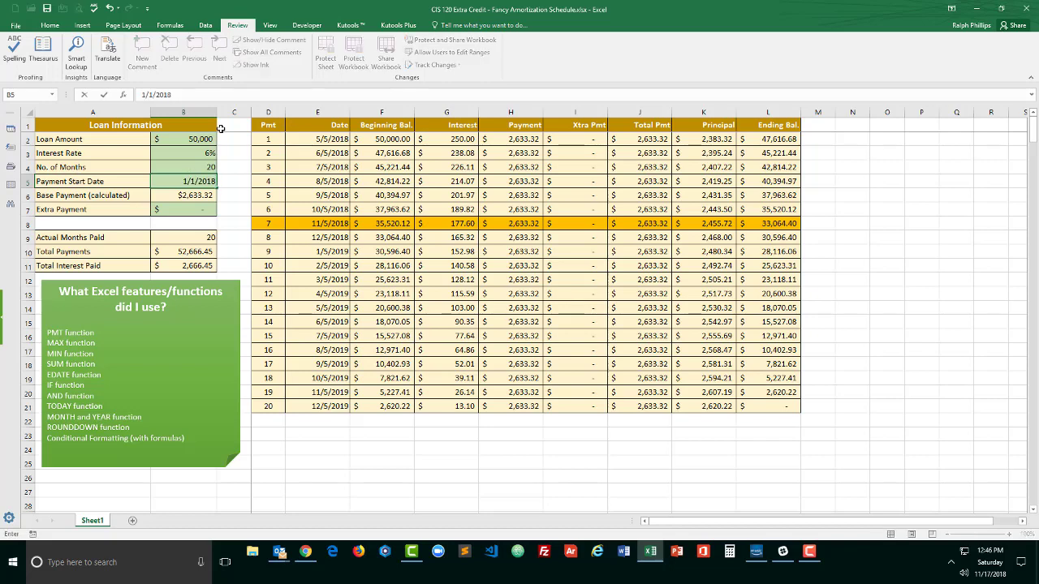
{"action": "key", "text": "Return"}
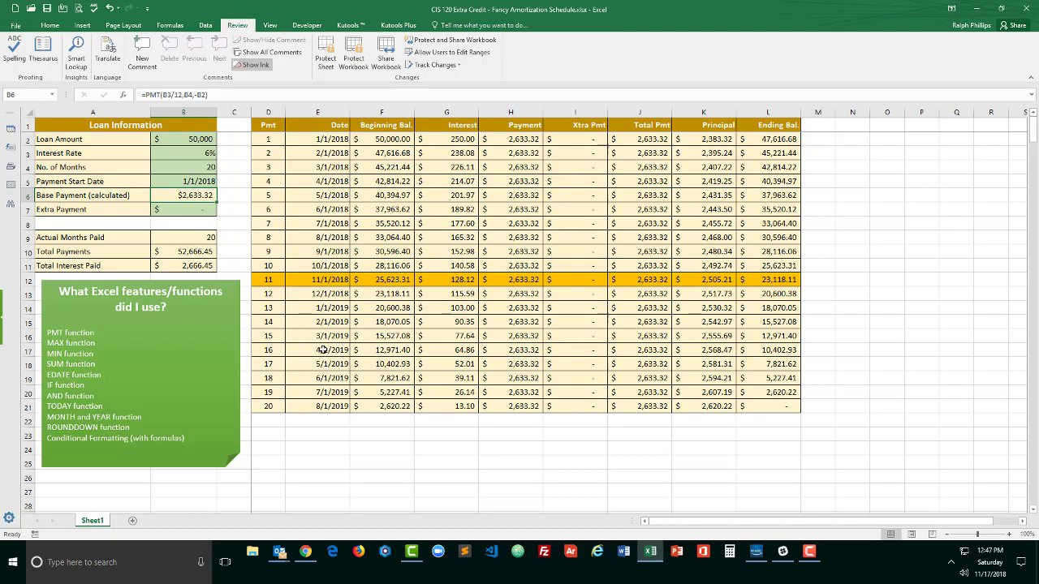
Set the loan's extra payment to 500.
{"action": "left_click", "coordinate": [203, 211]}
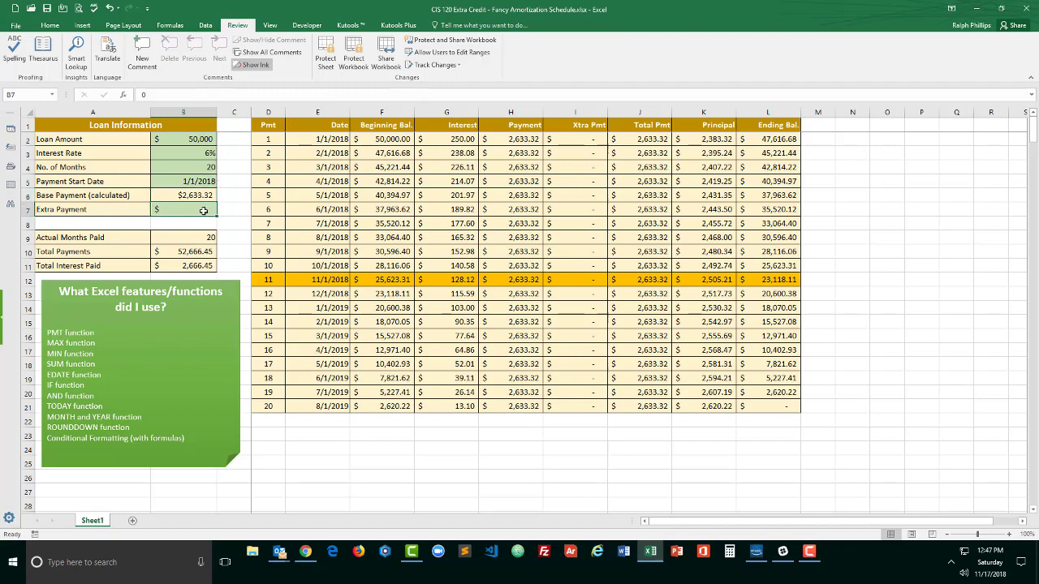
{"action": "type", "text": "50"}
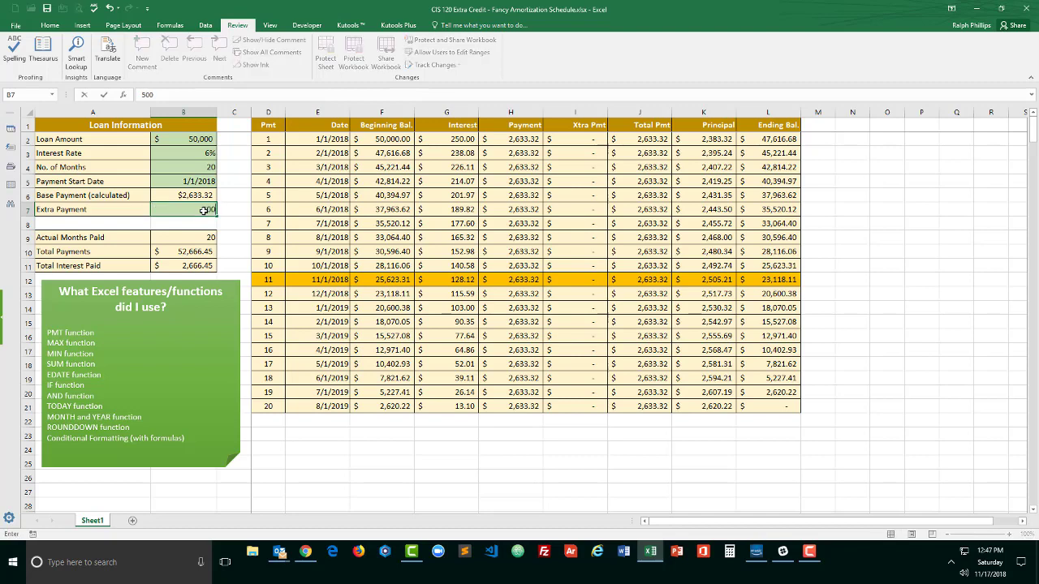
{"action": "type", "text": "0"}
{"action": "key", "text": "Return"}
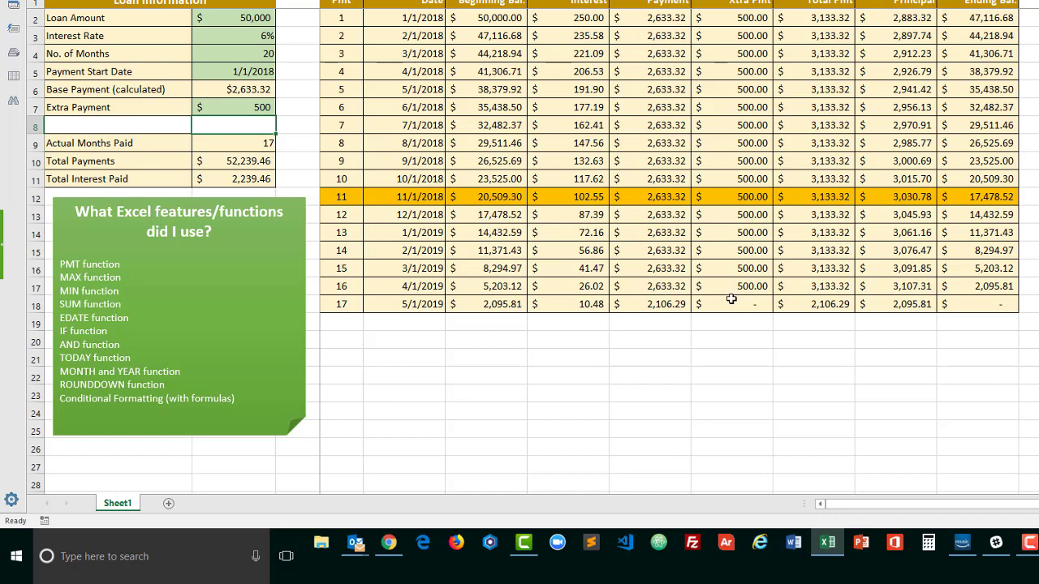
Set the loan's extra payment to 1,100.
{"action": "left_click", "coordinate": [251, 18]}
{"action": "left_click", "coordinate": [255, 112]}
{"action": "type", "text": "100"}
{"action": "key", "text": "Return"}
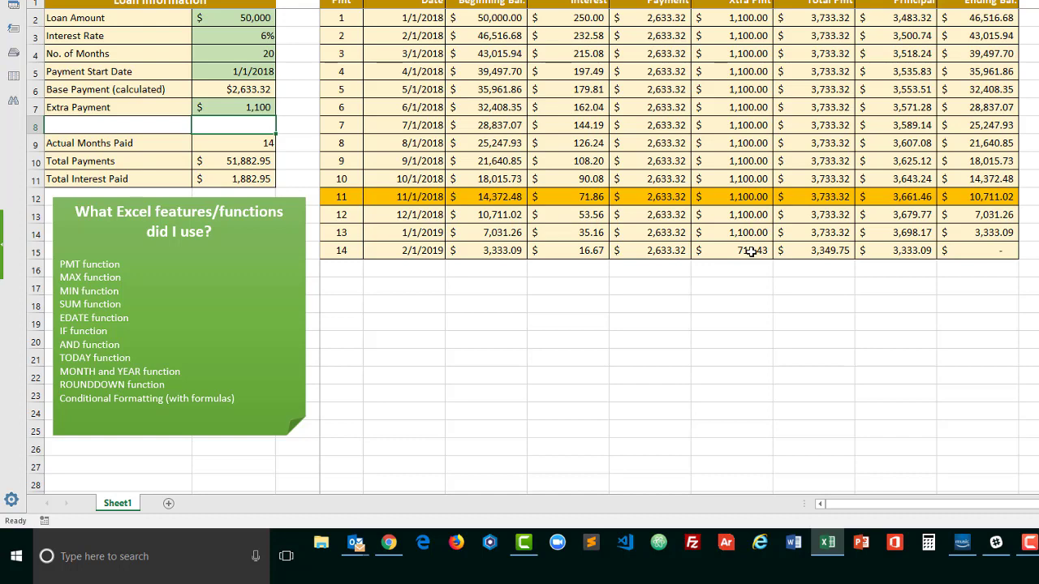
Examine the regular payment and extra payment amounts in the schedule's final row, payment 14.
{"action": "left_click", "coordinate": [650, 252]}
{"action": "left_click", "coordinate": [730, 256]}
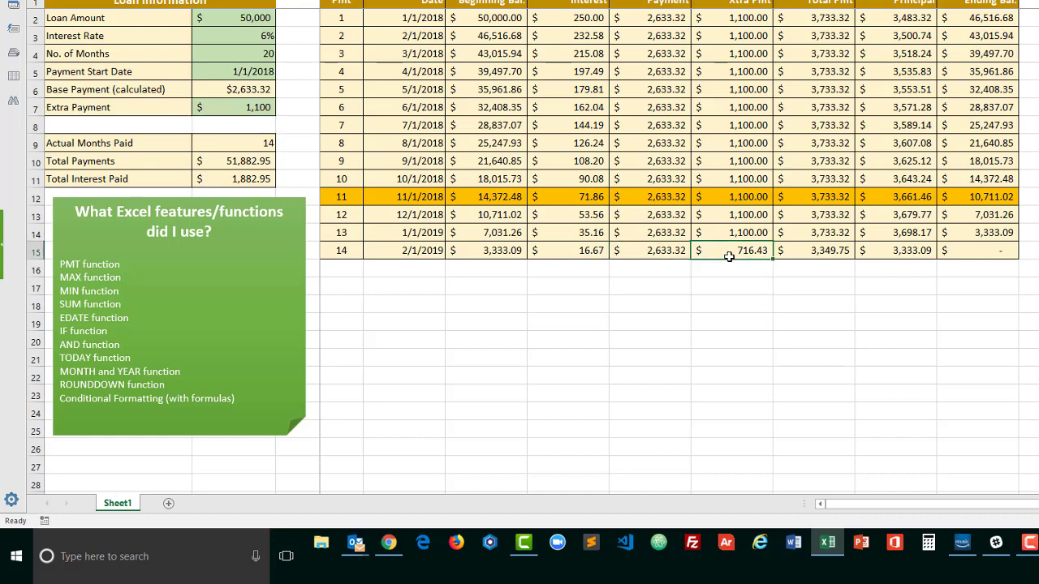
{"action": "left_click", "coordinate": [642, 279]}
{"action": "left_click", "coordinate": [663, 255]}
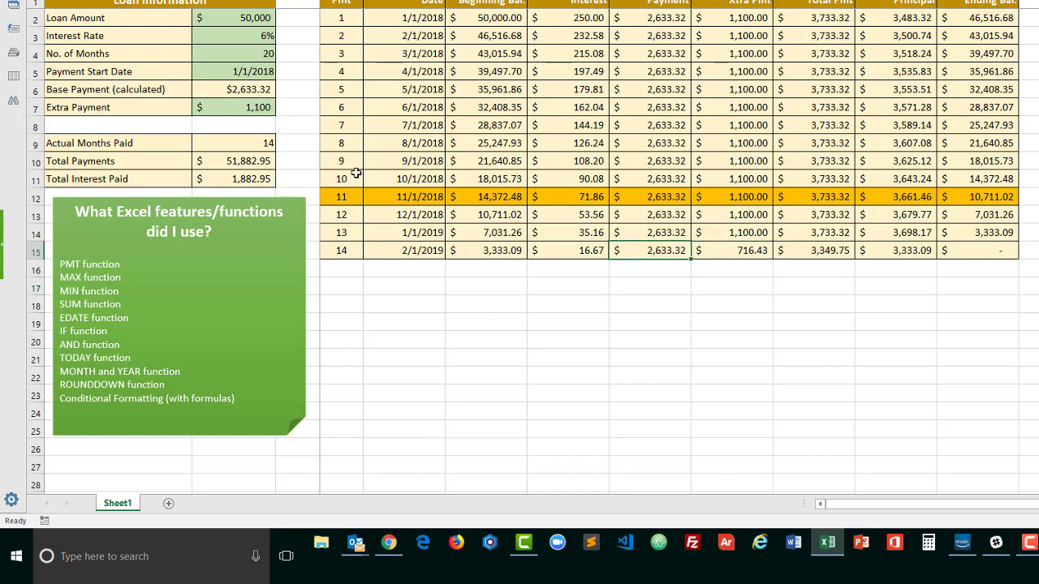
{"action": "left_click", "coordinate": [721, 250]}
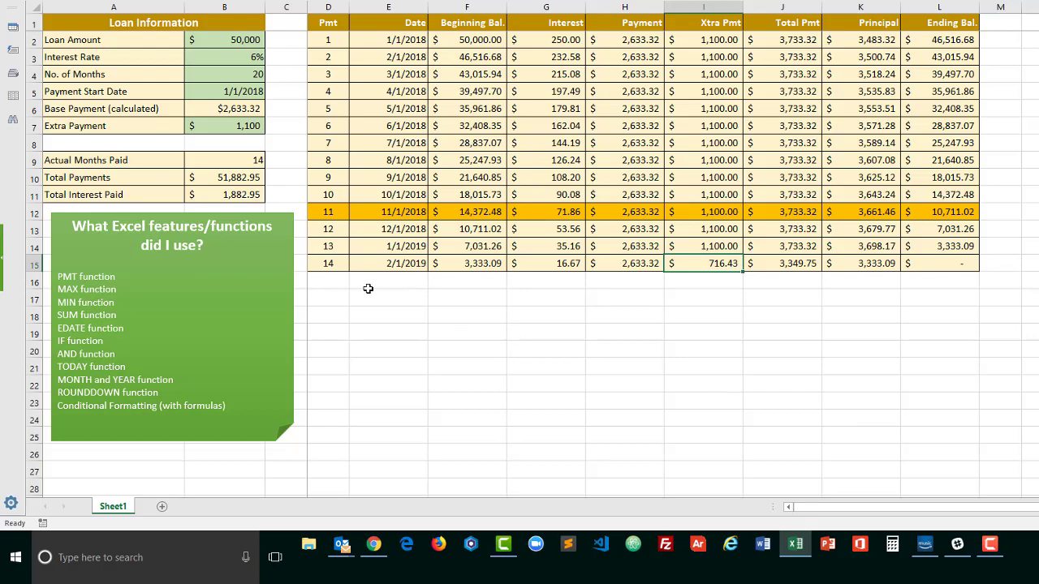
Set the loan's number of months to 15 and its payment start date to 6/6/2018.
{"action": "left_click", "coordinate": [248, 74]}
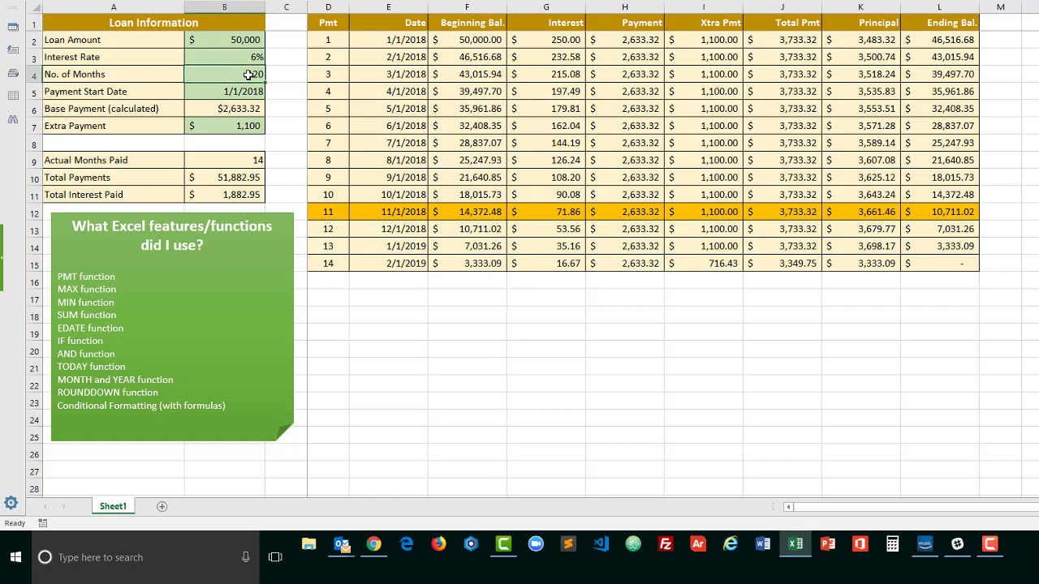
{"action": "type", "text": "15"}
{"action": "key", "text": "Return"}
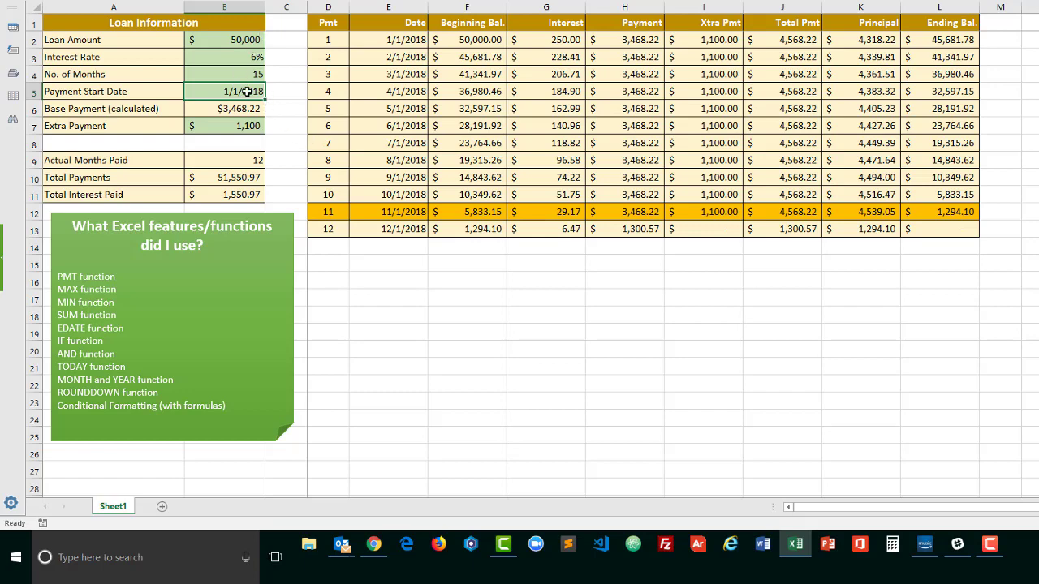
{"action": "type", "text": "1/6/"}
{"action": "type", "text": "2018"}
{"action": "key", "text": "Return"}
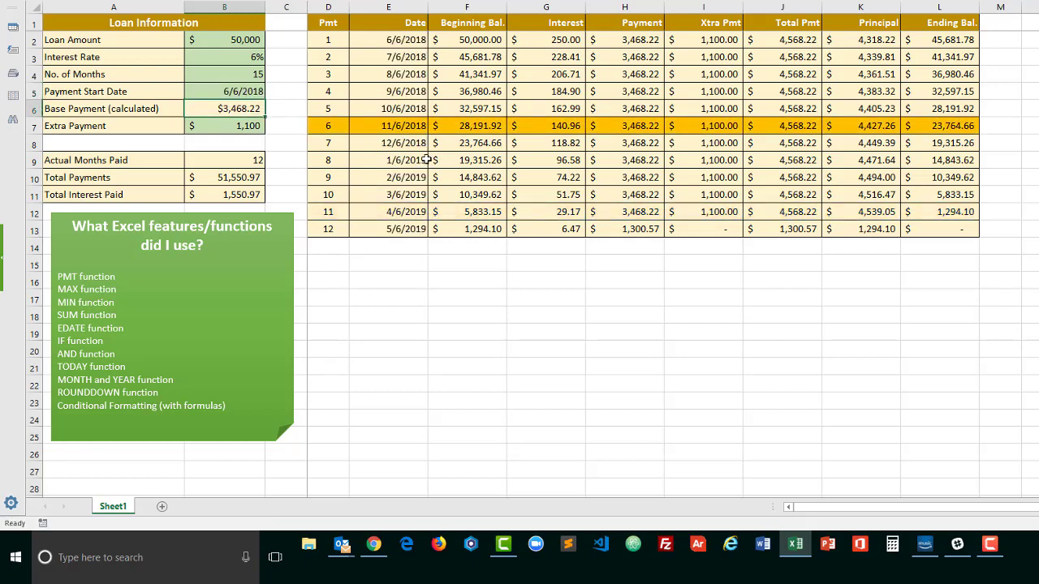